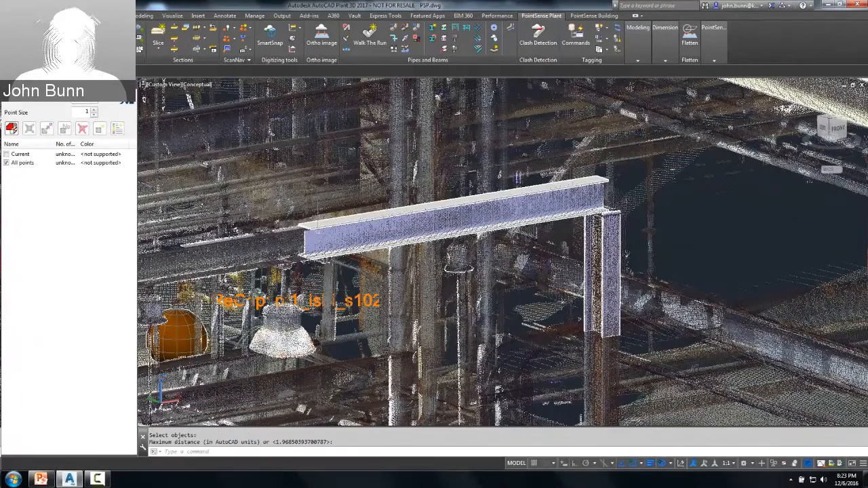
Erase the full point cloud and load the reduced beam point cloud, with Inches (International) as the scan and drawing unit.
left_click(218, 242)
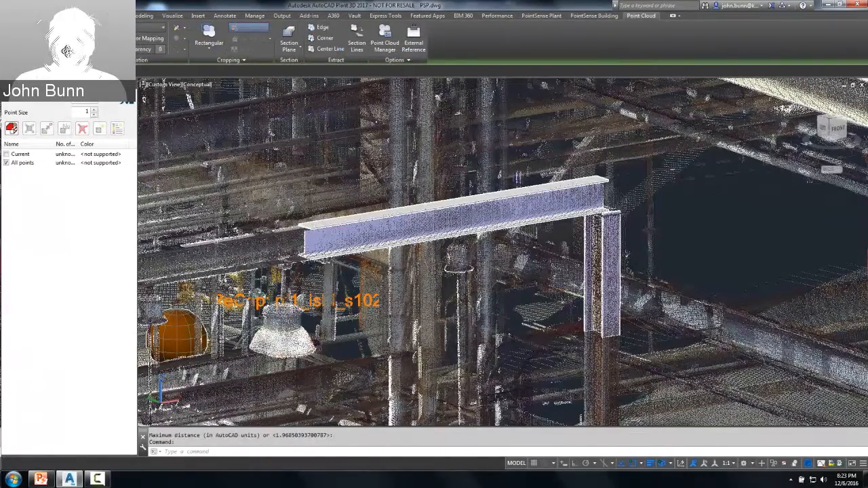
key("Delete")
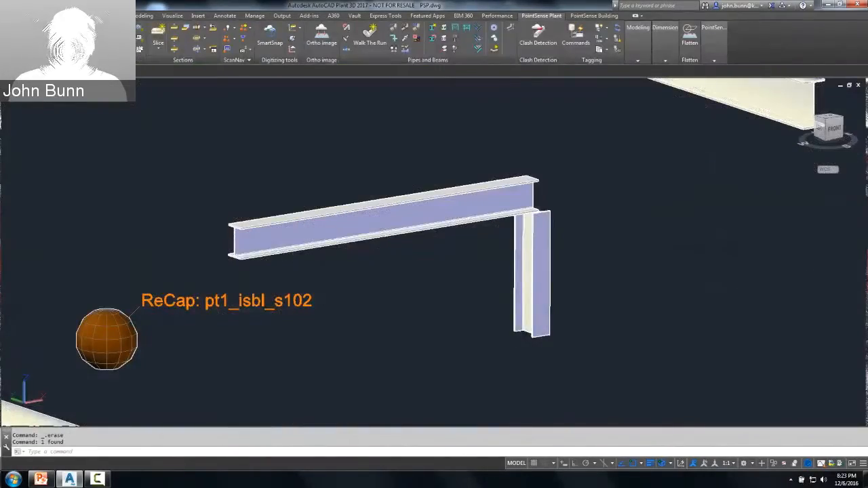
left_click(15, 33)
double_click(390, 173)
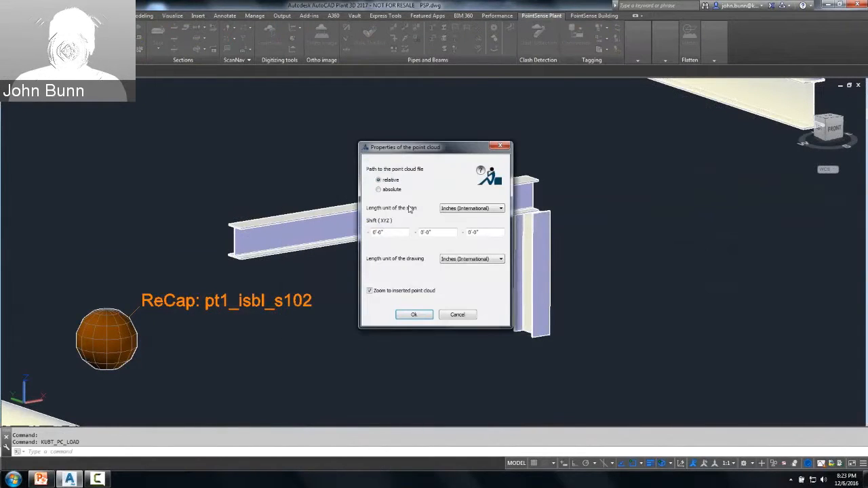
left_click(419, 315)
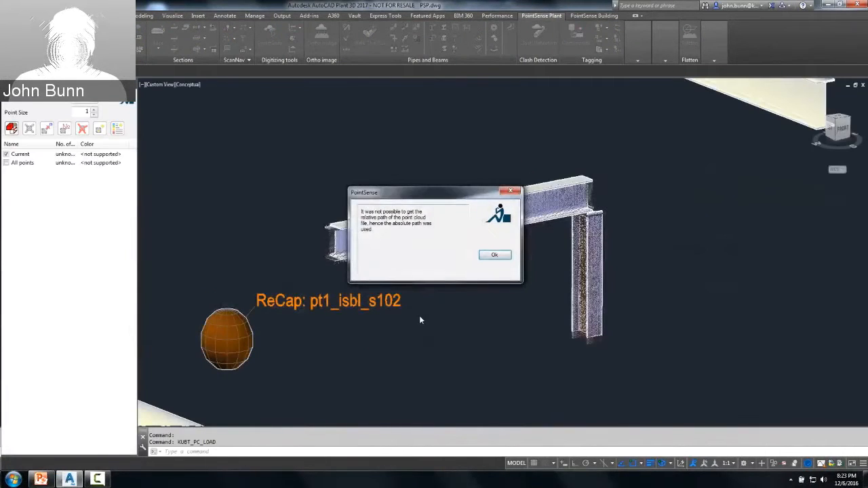
left_click(495, 255)
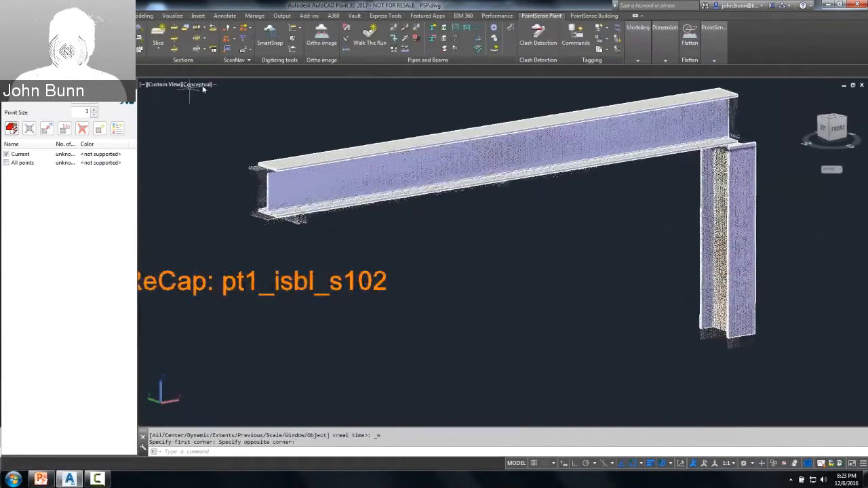
Set the visual style to Wireframe and color the beam point cloud by intensity.
left_click(202, 84)
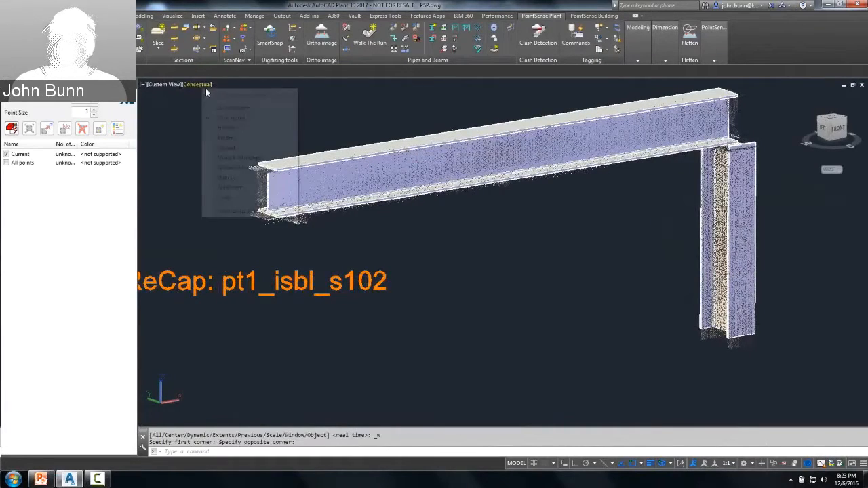
left_click(229, 187)
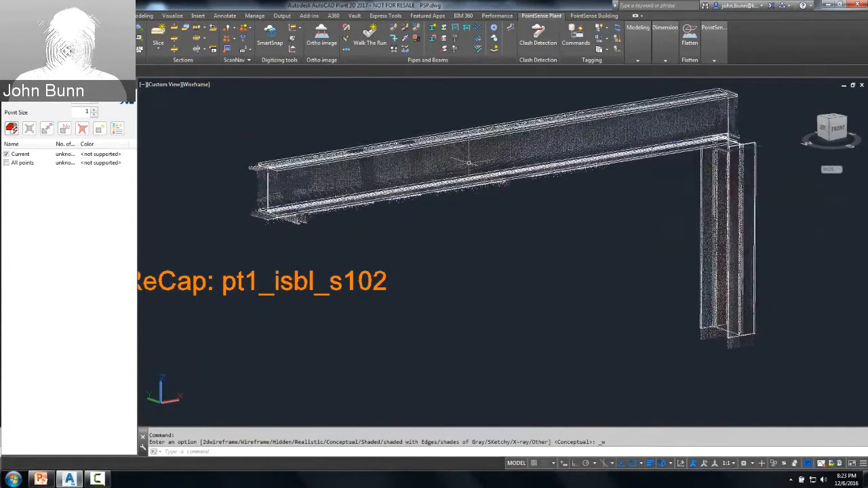
left_click(468, 163)
left_click(92, 47)
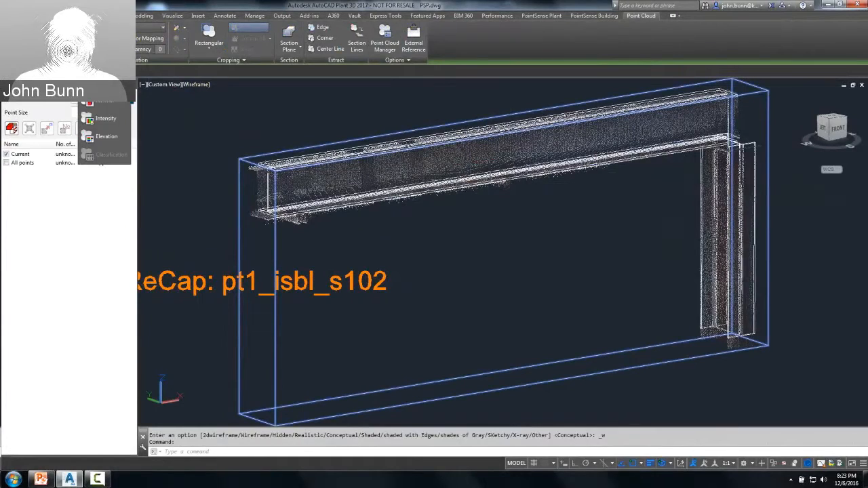
left_click(106, 119)
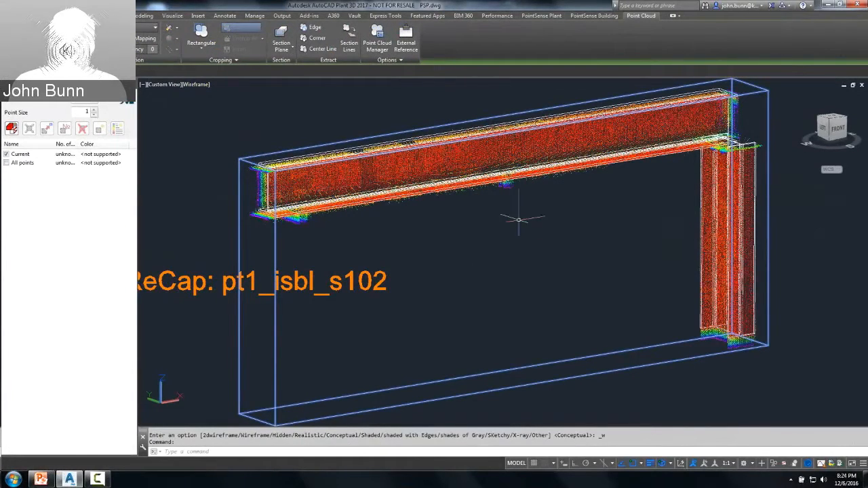
middle_click_drag(465, 234, 624, 232, "shift")
scroll(603, 262, "down", 2)
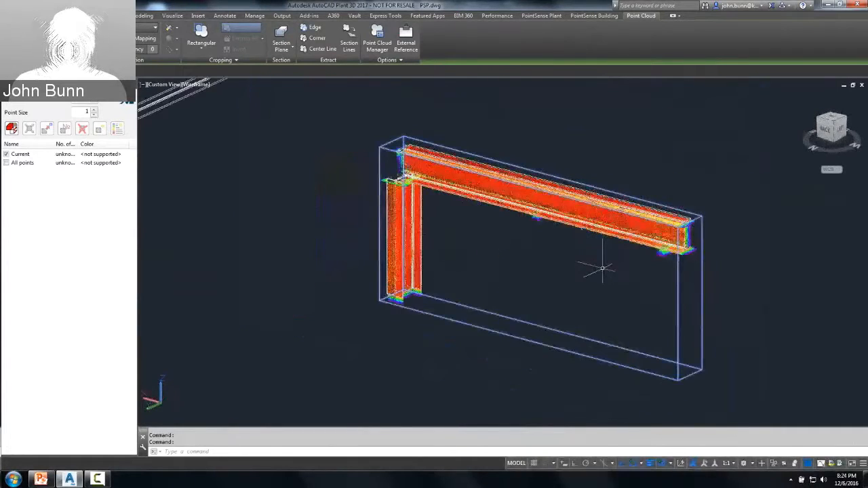
key("Escape")
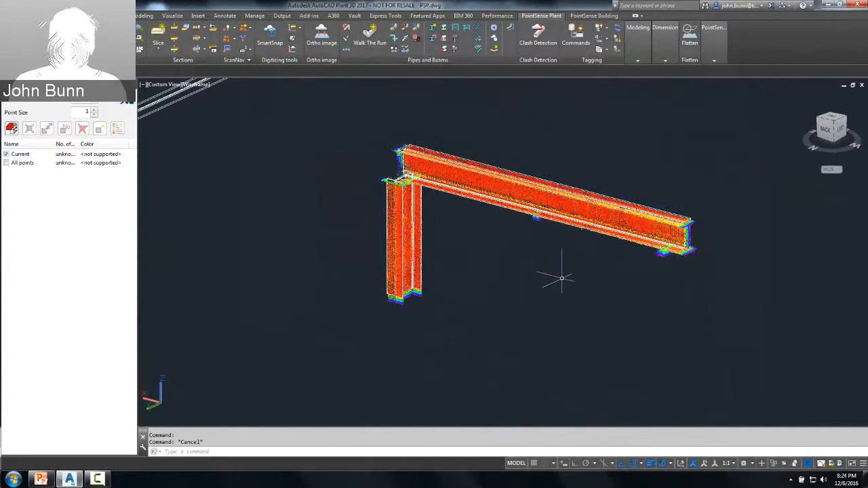
Insert a legend for the current point cloud near the beam's end, with interval boundary 0.125, interval size 0.125 and a picked text height.
scroll(514, 242, "down", 4)
middle_click_drag(481, 257, 480, 330, "shift")
right_click(22, 156)
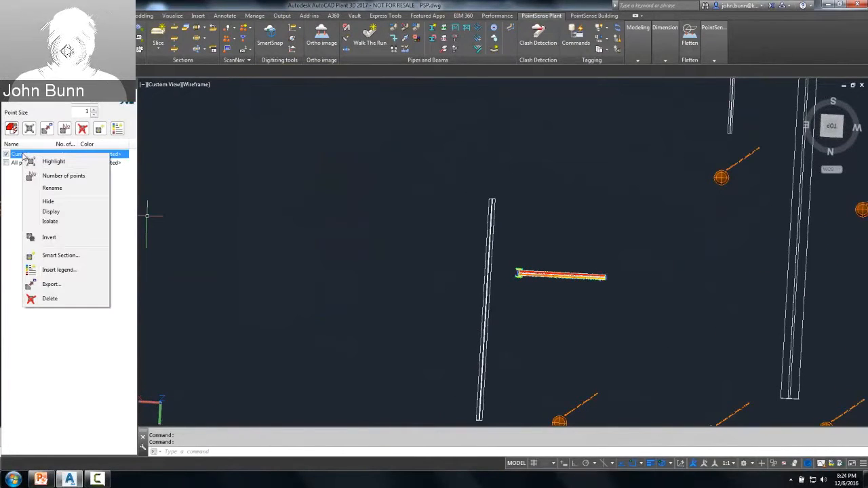
left_click(48, 273)
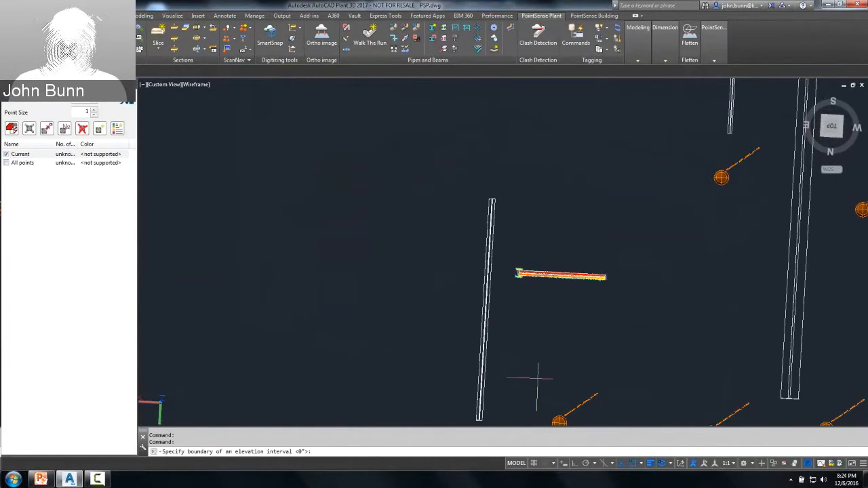
type("0.125")
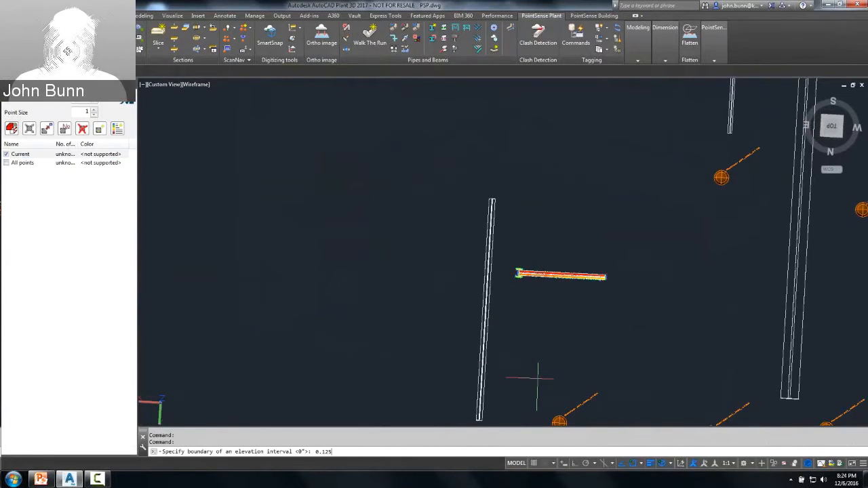
key("Return")
type("0.125")
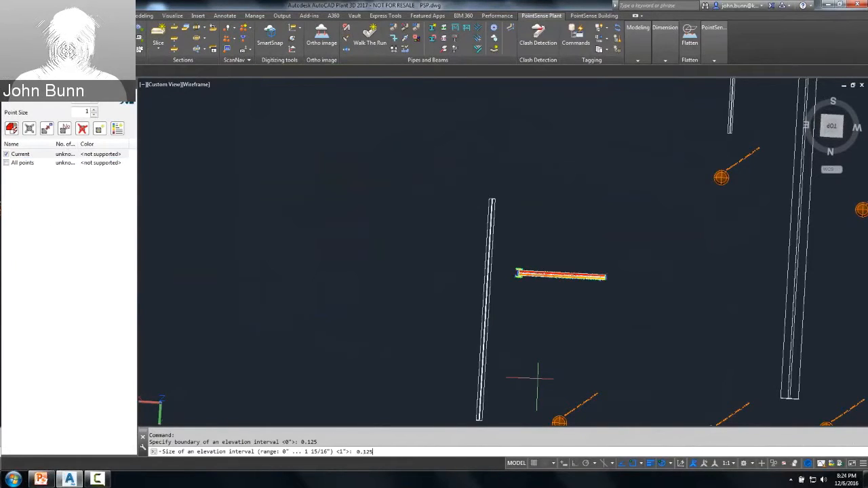
key("Return")
key("Return")
left_click(648, 285)
left_click(645, 264)
left_click(630, 272)
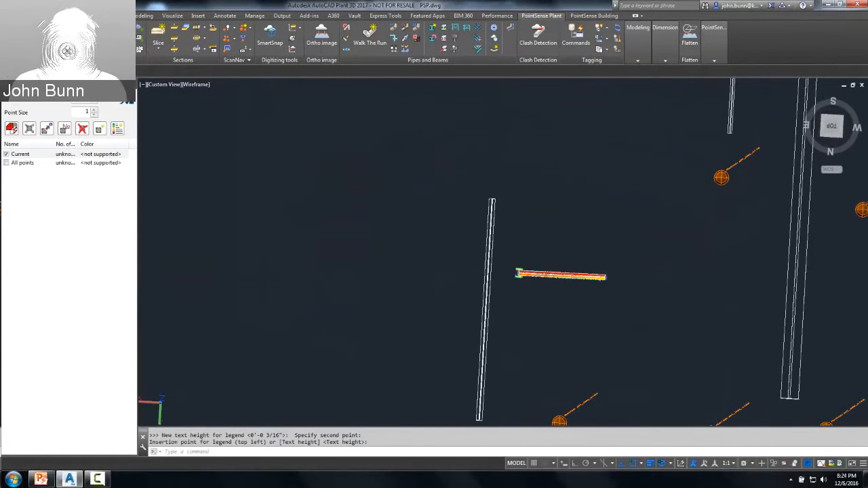
Switch to the plan view of the current UCS and zoom to the inserted legend to examine its color intervals.
type("plan")
key("Return")
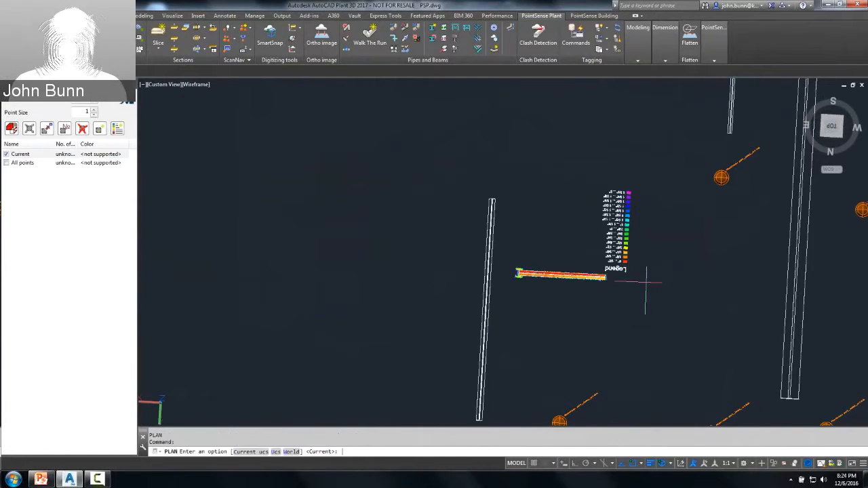
key("Return")
type("z")
key("Return")
type("o")
key("Return")
type("l")
key("Return")
key("Return")
scroll(628, 297, "down", 8)
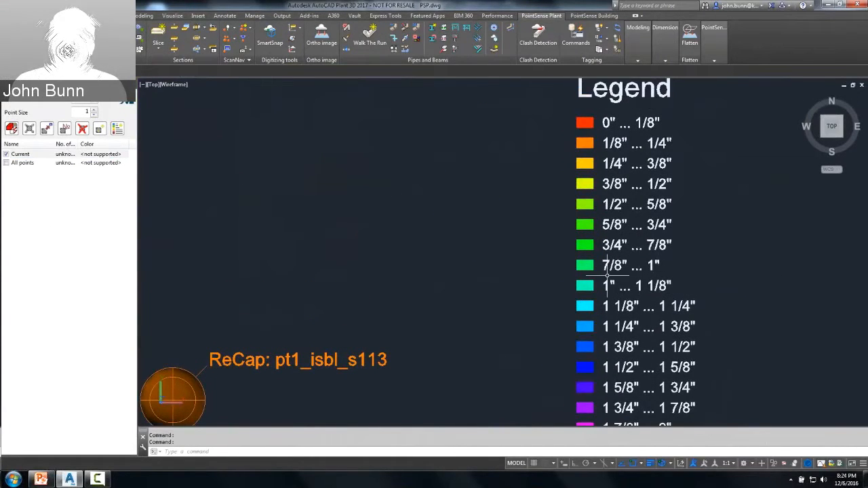
scroll(628, 215, "down", 4)
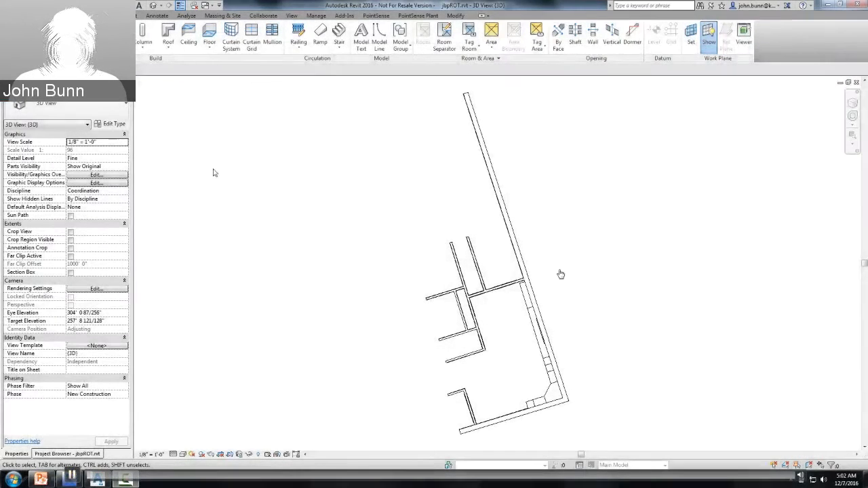
Export the Revit 3D view to the Desktop as the ACIS file jbpROT-3DView-{3D}3.sat.
left_click(13, 9)
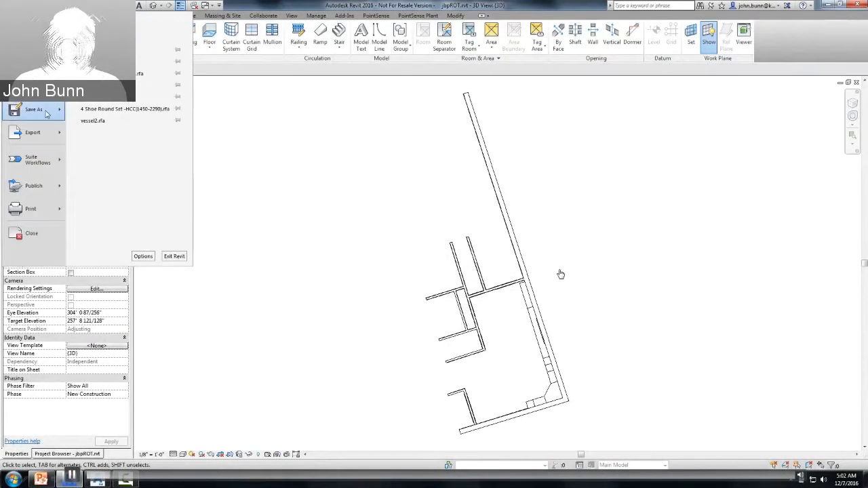
mouse_move(43, 136)
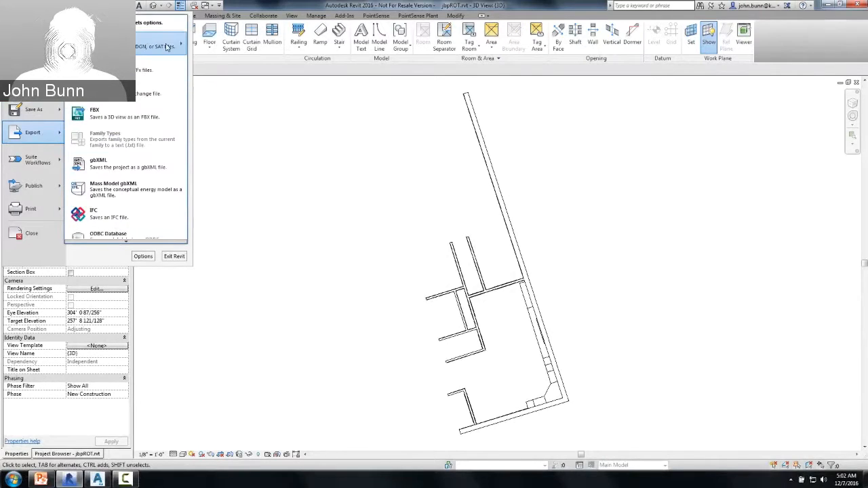
mouse_move(170, 46)
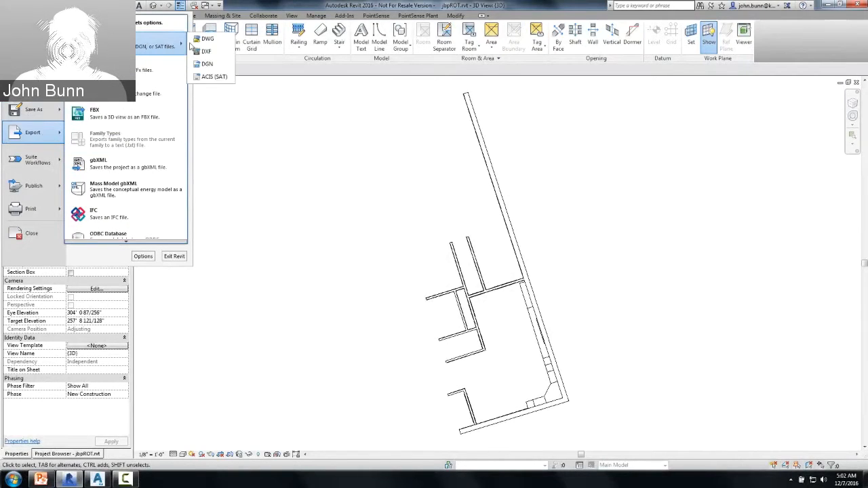
left_click(222, 82)
left_click(492, 345)
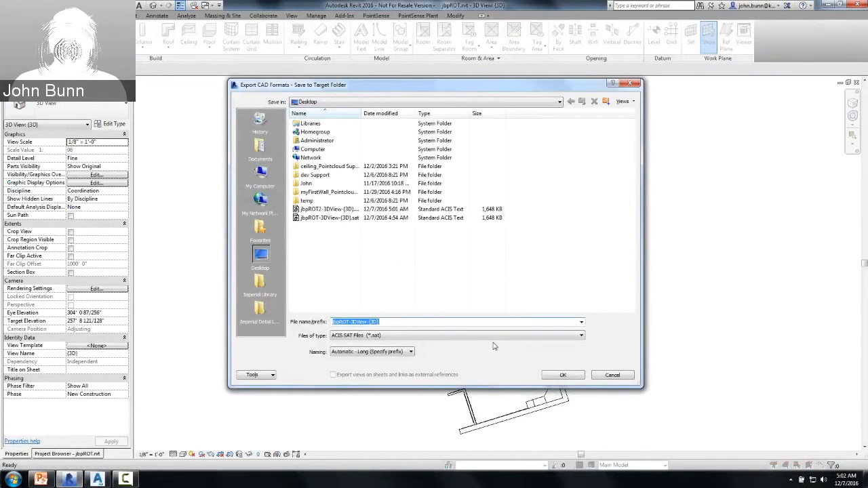
left_click(560, 375)
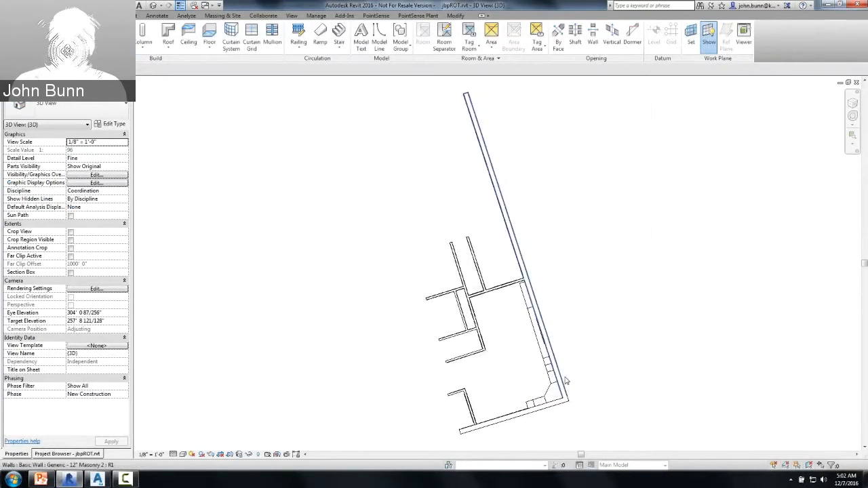
Switch to AutoCAD Plant 3D and import jbpROT-3DView-{3D}3.sat from the Desktop into the point cloud drawing.
left_click(98, 480)
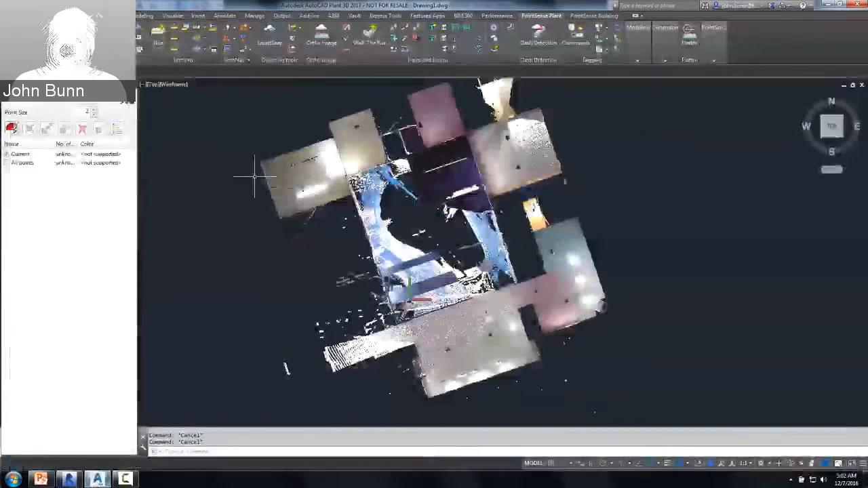
left_click(197, 15)
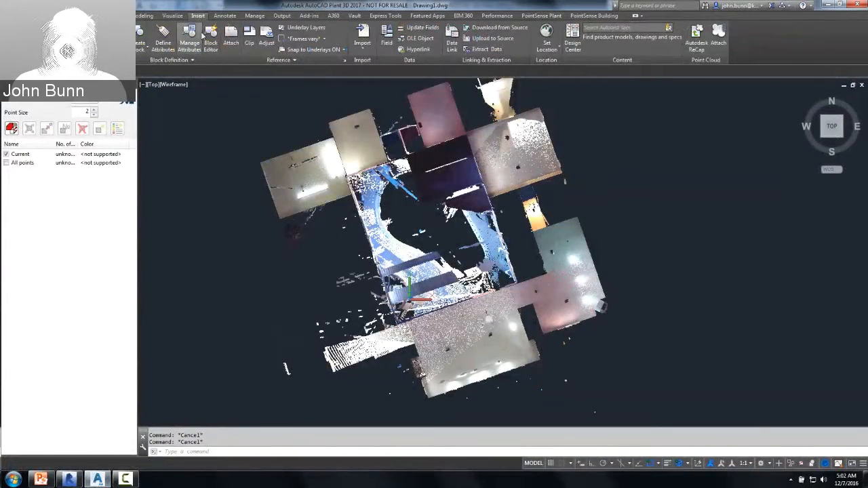
left_click(363, 48)
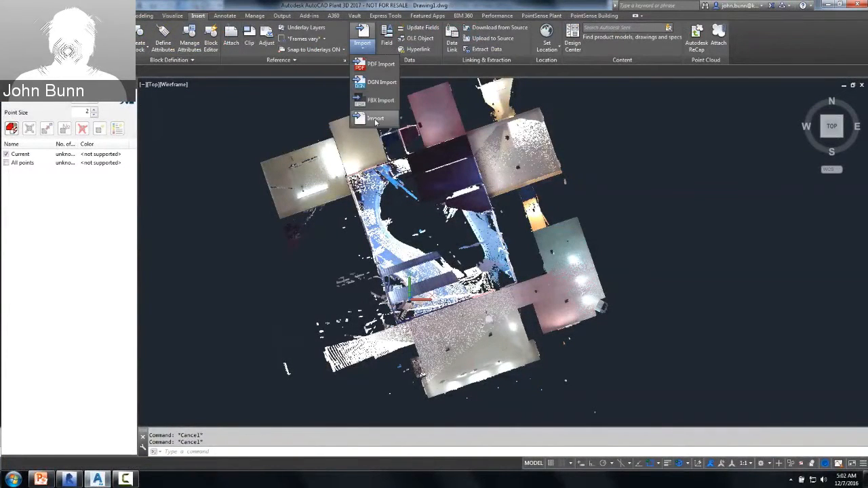
left_click(376, 120)
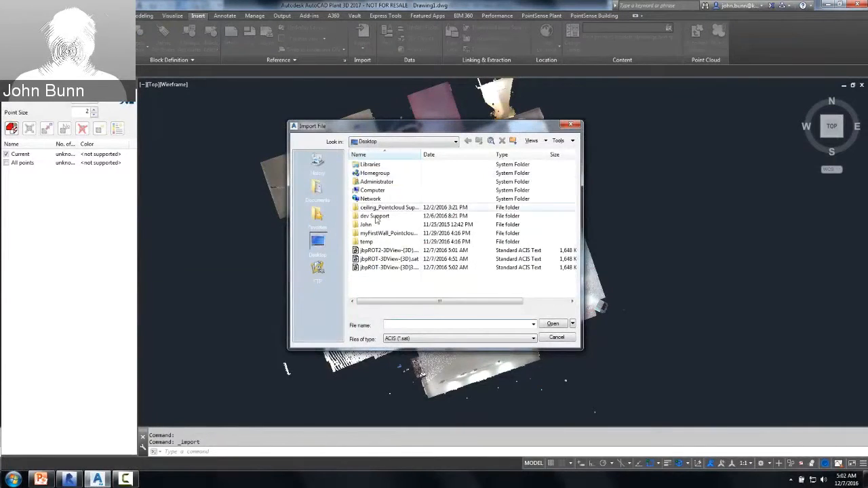
left_click(381, 267)
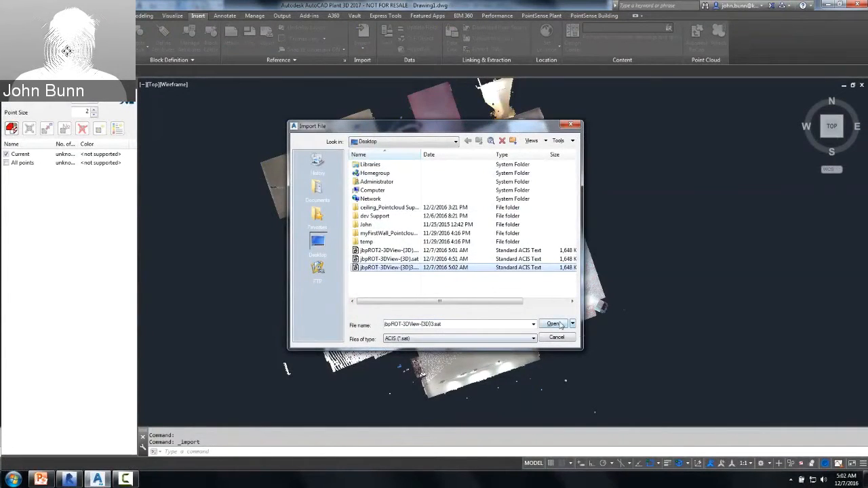
left_click(553, 325)
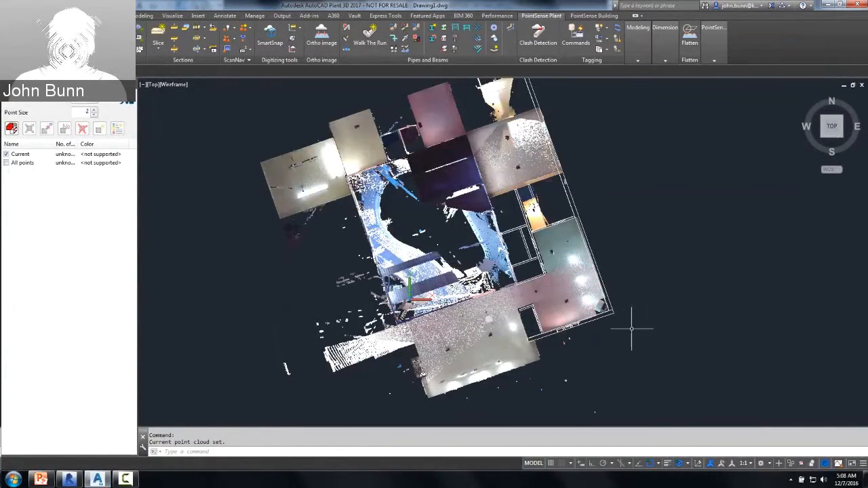
Start point cloud distance coloring and select the wall models around the building's southeast corner room, removing the long exterior walls from the selection.
left_click(636, 54)
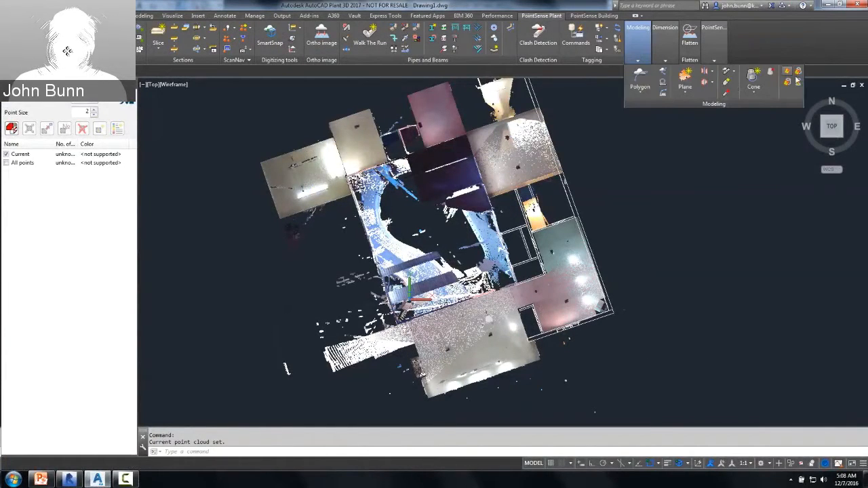
left_click(798, 81)
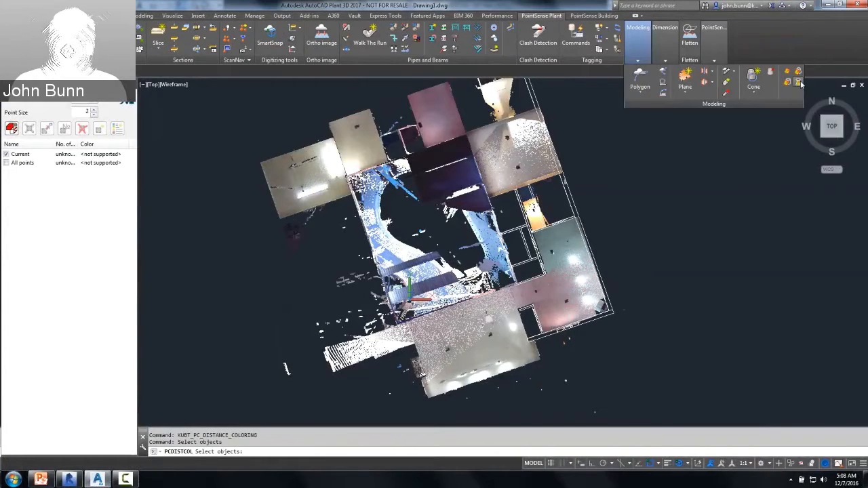
left_click(685, 360)
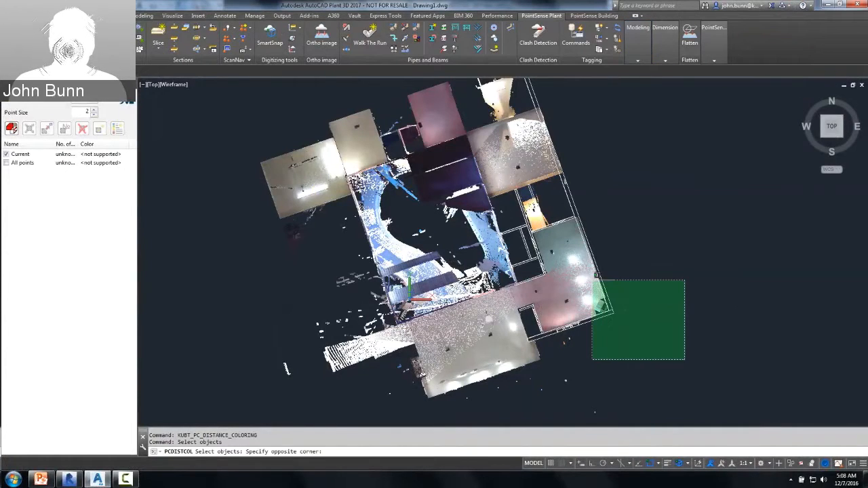
left_click(593, 281)
left_click(612, 307, "shift")
left_click(609, 317, "shift")
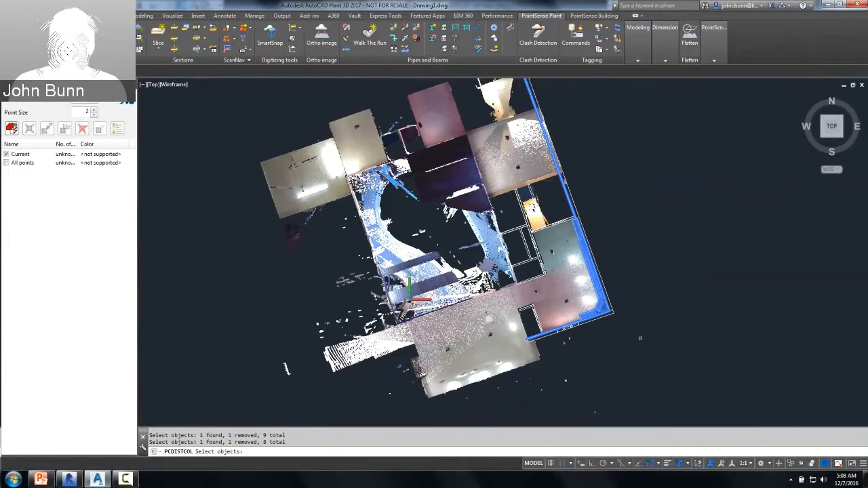
left_click(566, 204, "shift")
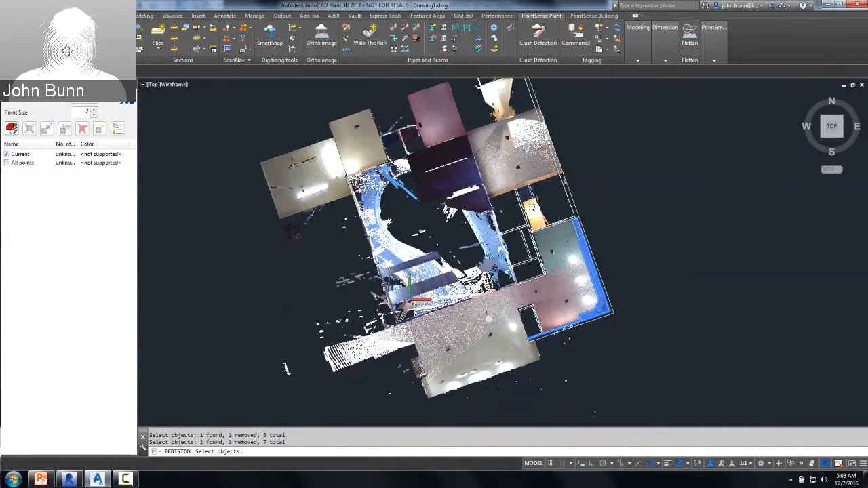
left_click(536, 336)
left_click(535, 337, "shift")
left_click(534, 336, "shift")
left_click(533, 340, "shift")
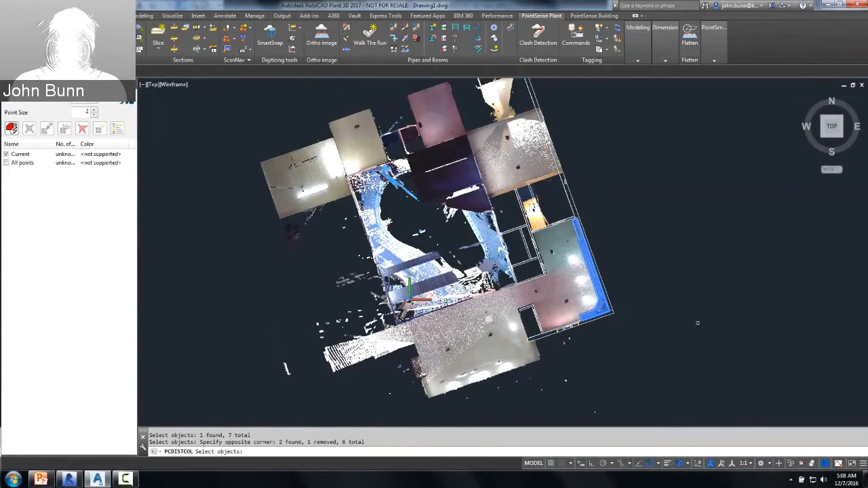
Accept the maximum distance of 2 and save the distance point cloud as JBPEXP in the RCP folder.
key("Return")
key("Return")
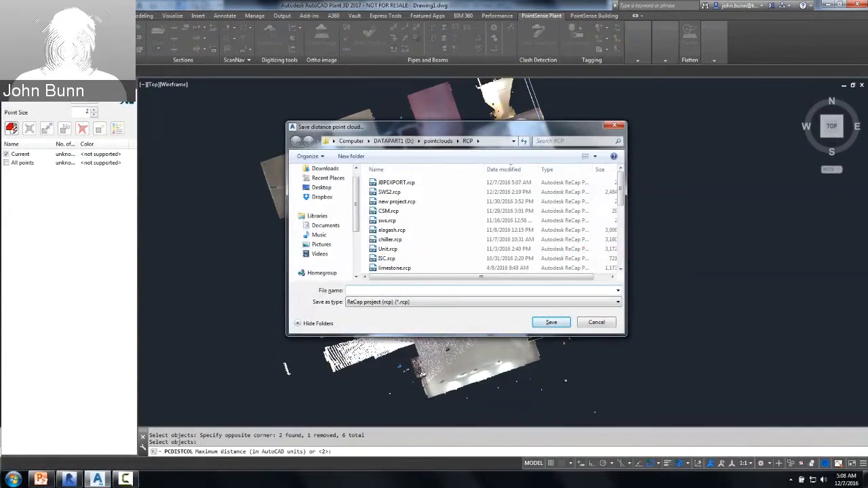
type("JBPEXP")
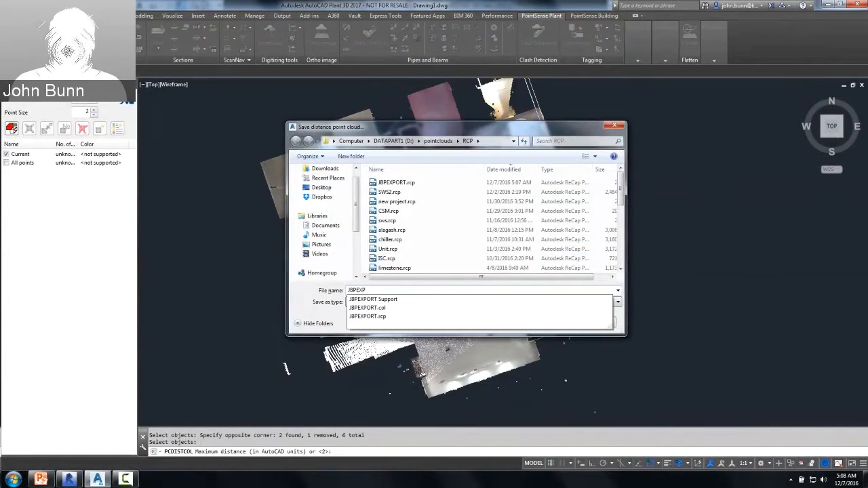
key("Return")
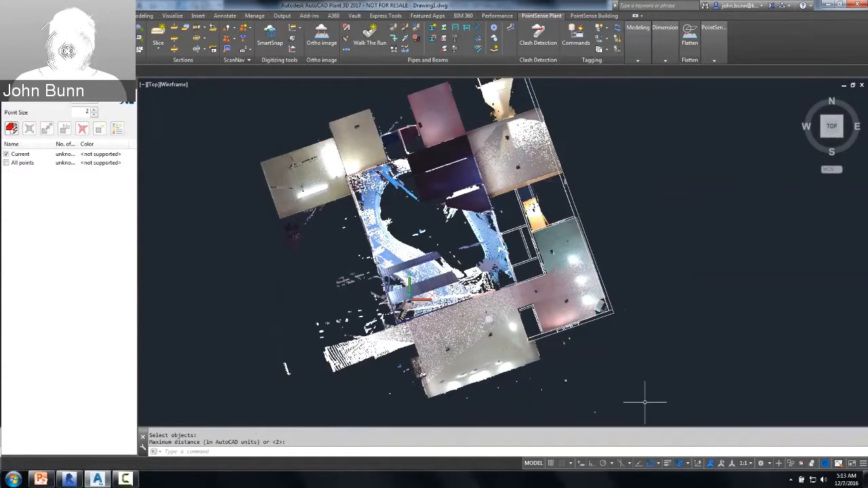
Erase the imported wall models and the original point cloud to empty the drawing.
left_click(660, 412)
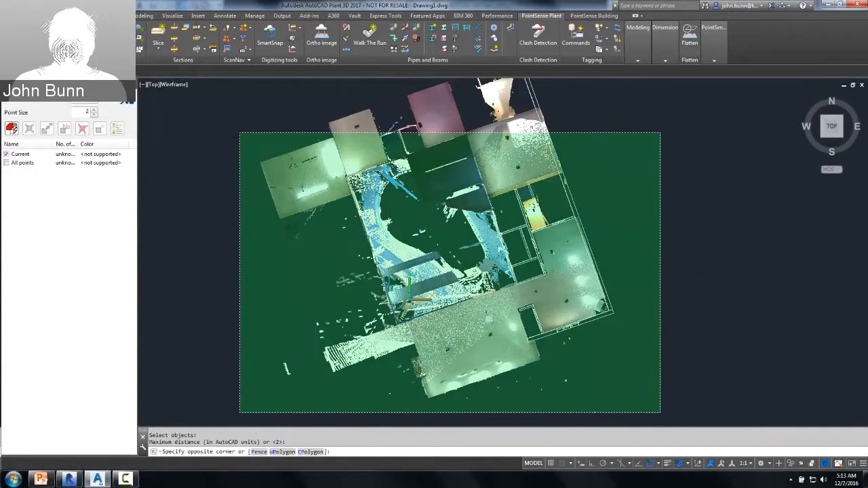
left_click(239, 133)
key("Delete")
scroll(442, 198, "down", 5)
left_click(576, 166)
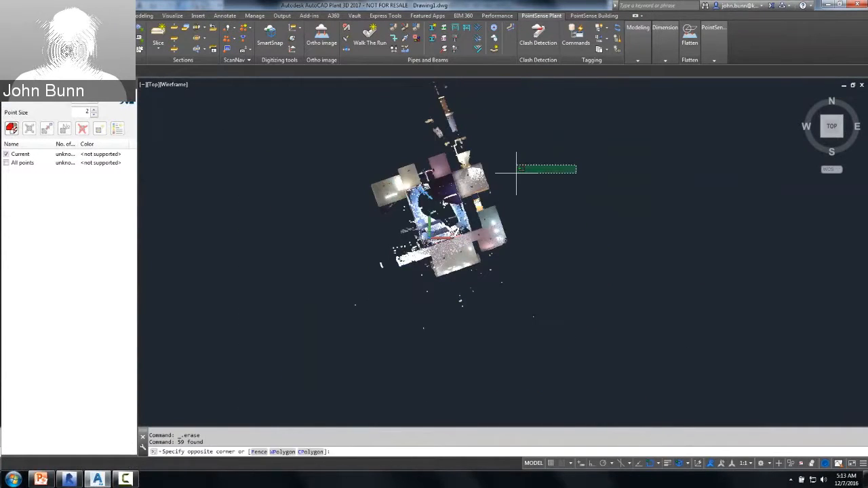
left_click(401, 260)
key("Delete")
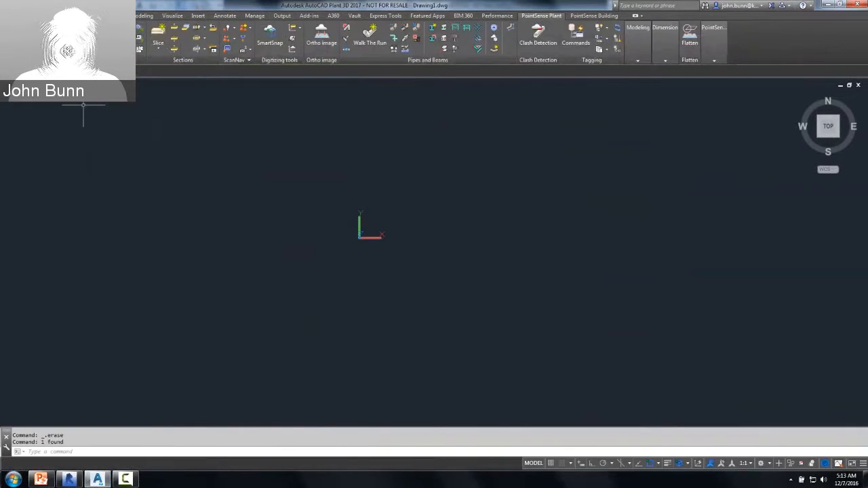
Insert the JBPEXP.rcp point cloud with international inches for scan and drawing and zoom to it.
left_click(75, 35)
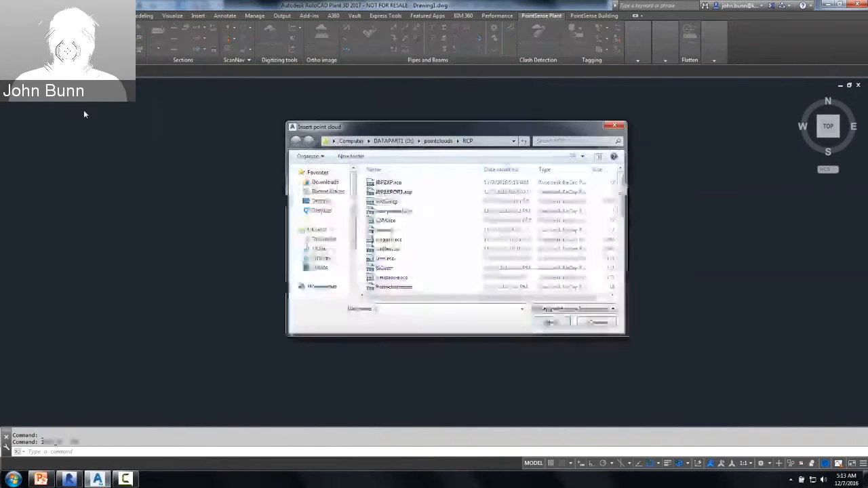
double_click(394, 183)
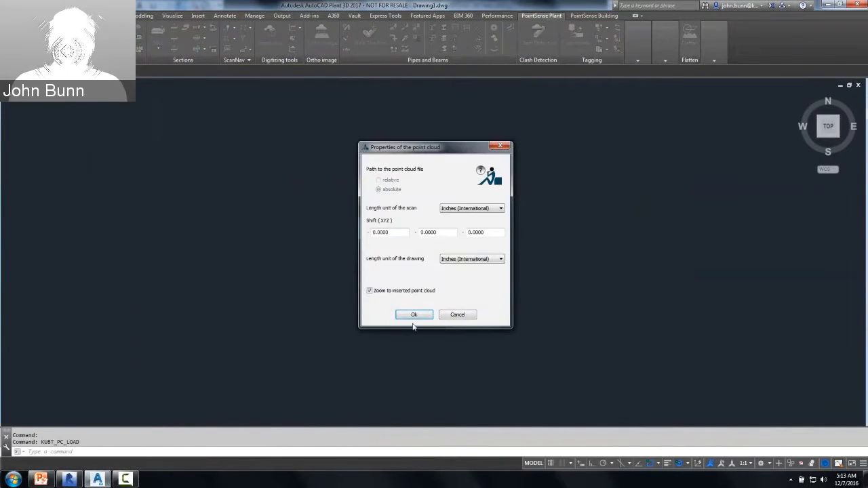
left_click(417, 314)
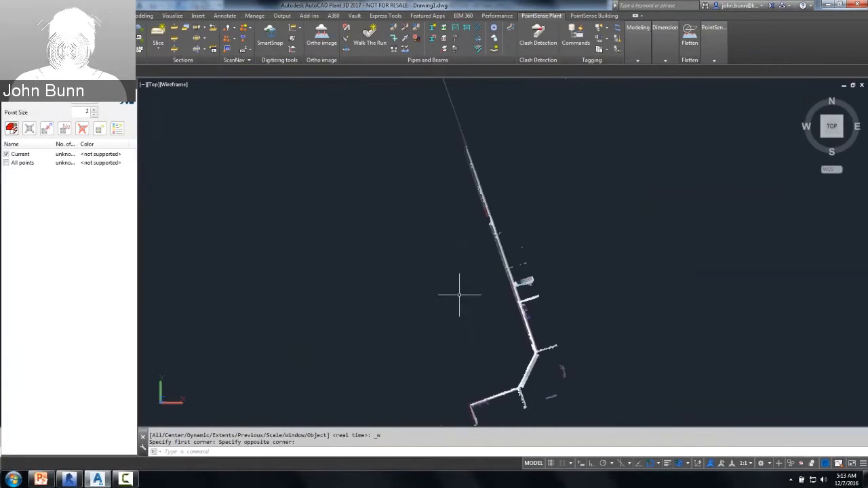
Switch the inserted point cloud's color stylization to display the wall distance coloring and examine the walls in a 3D view.
scroll(459, 296, "down", 4)
mouse_move(451, 335)
middle_mouse_down("shift")
mouse_move(495, 350)
mouse_move(544, 303)
mouse_move(619, 263)
middle_mouse_up("shift")
left_click(510, 289)
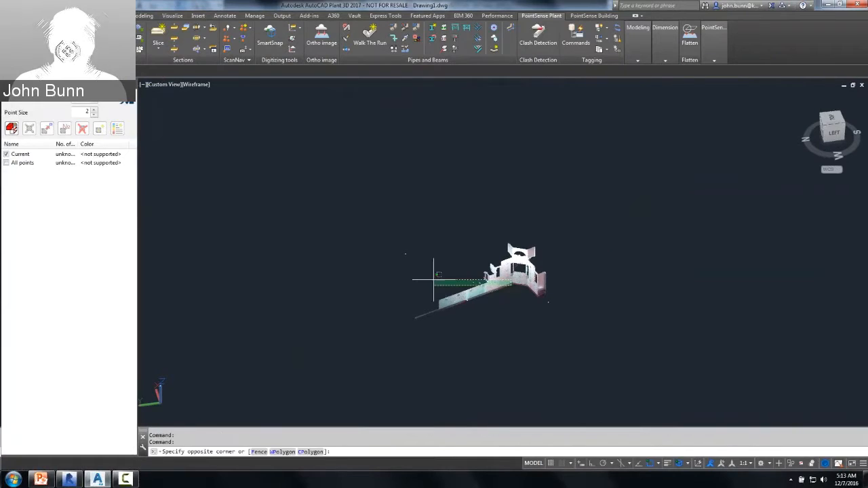
left_click(432, 281)
left_click(126, 101)
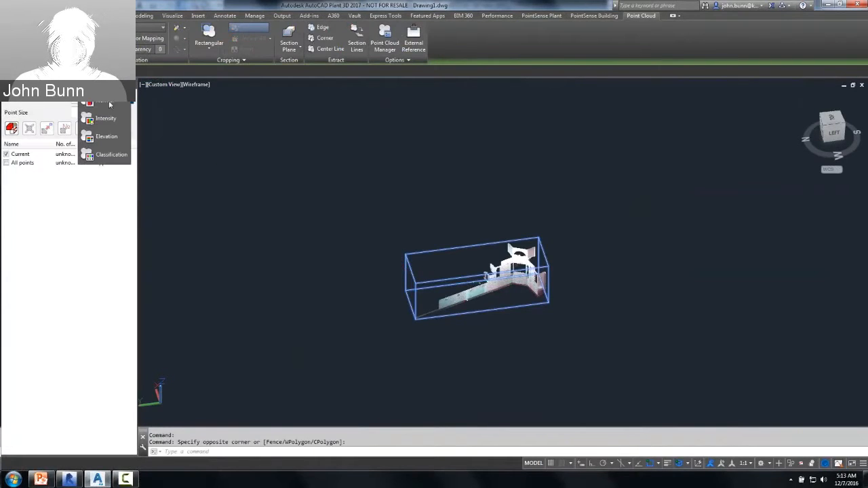
left_click(106, 137)
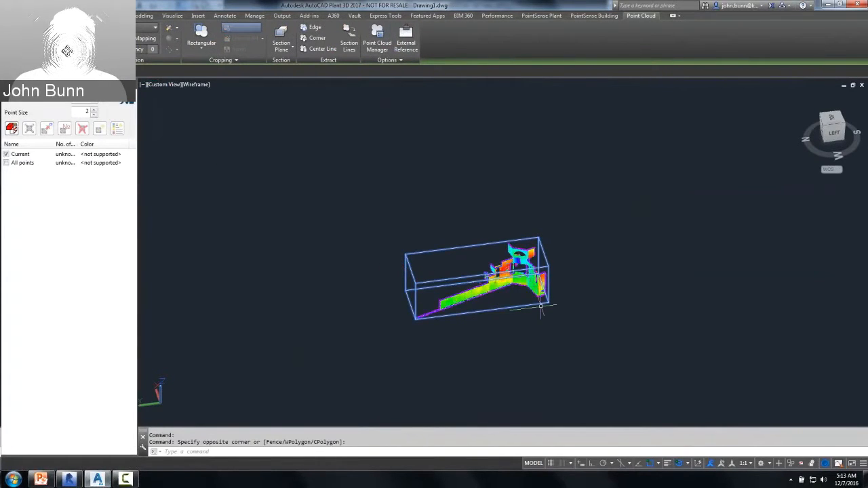
scroll(540, 309, "up", 5)
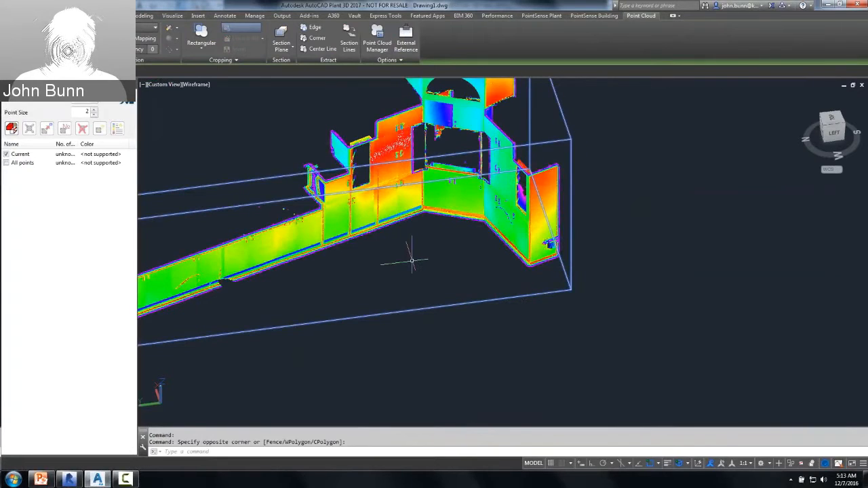
middle_click_drag(411, 260, 597, 318)
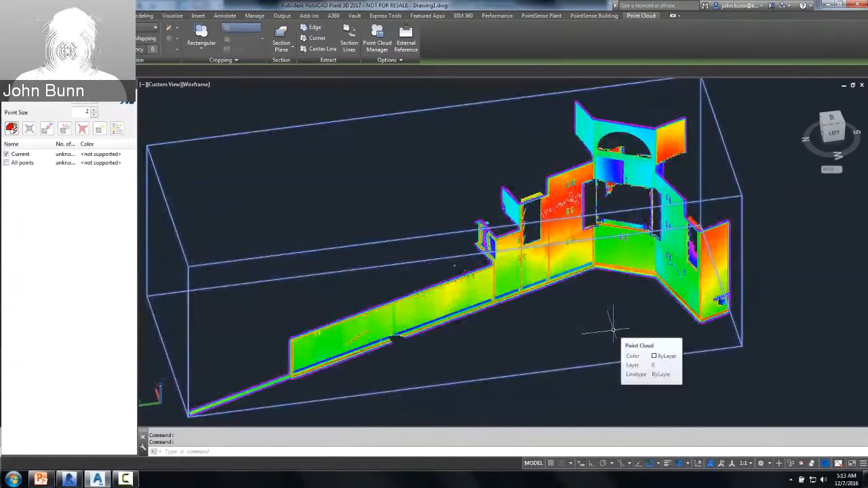